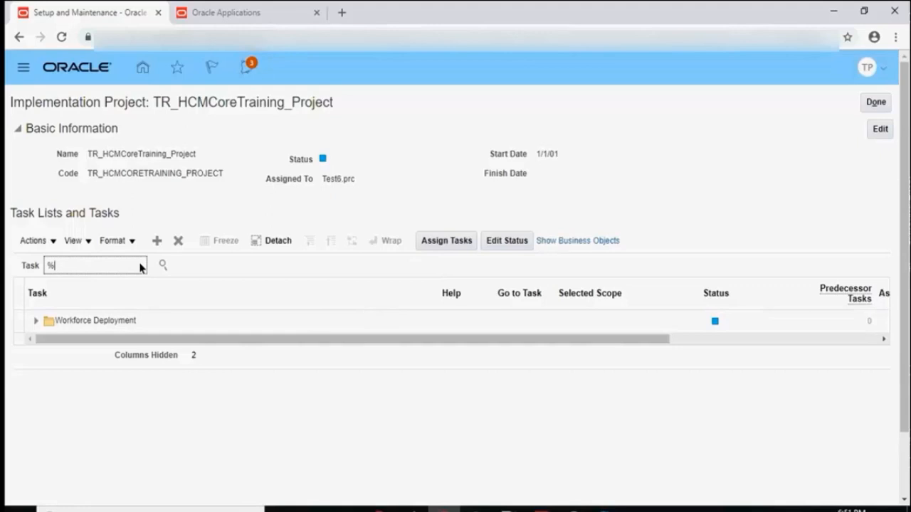
Search the project's tasks for "%manage%enterprise%hcm%" and open the Manage Enterprise HCM Information task
type("manage%enterprise%hcm%")
key("Return")
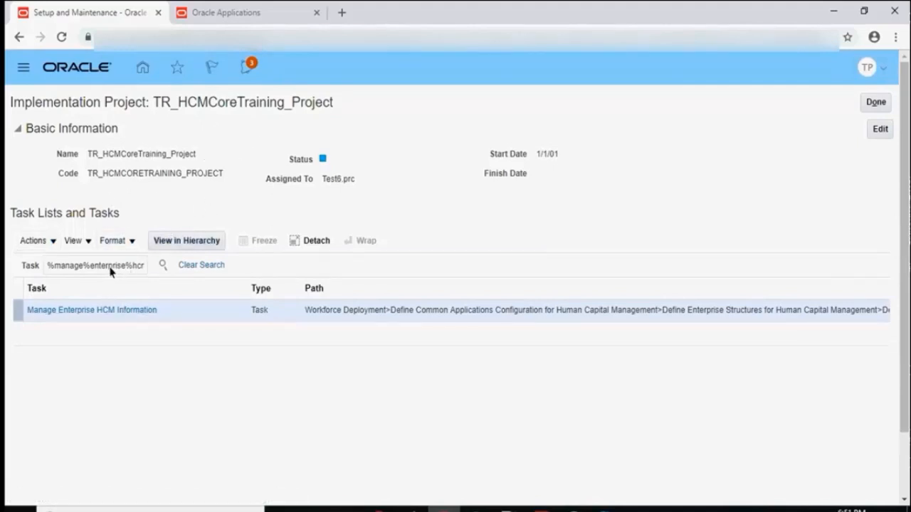
triple_click(83, 265)
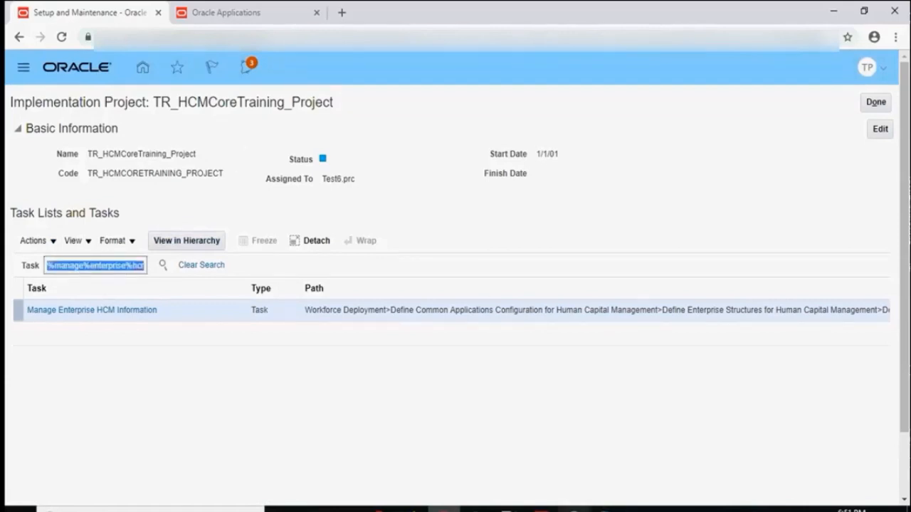
left_click(574, 509)
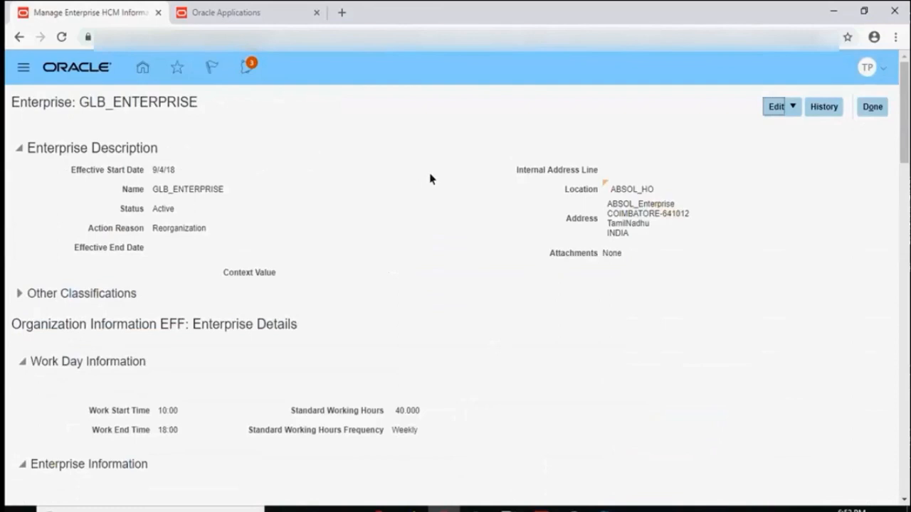
Open the GLB_ENTERPRISE record for editing in Correct mode and go to its Effective Start Date
left_click(794, 108)
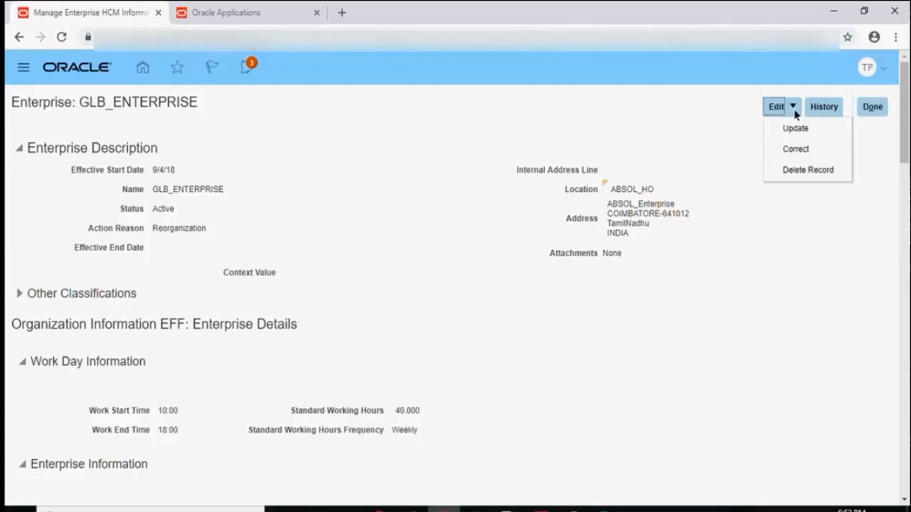
left_click(797, 150)
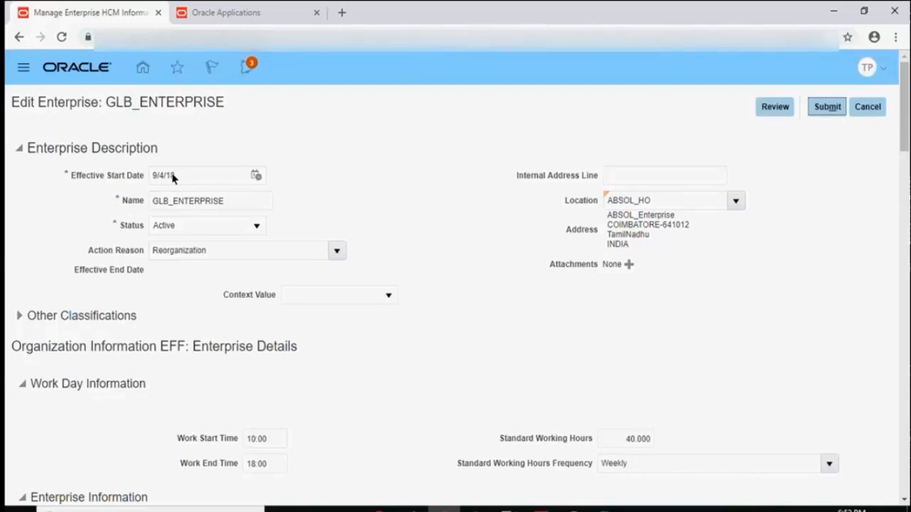
left_click(172, 178)
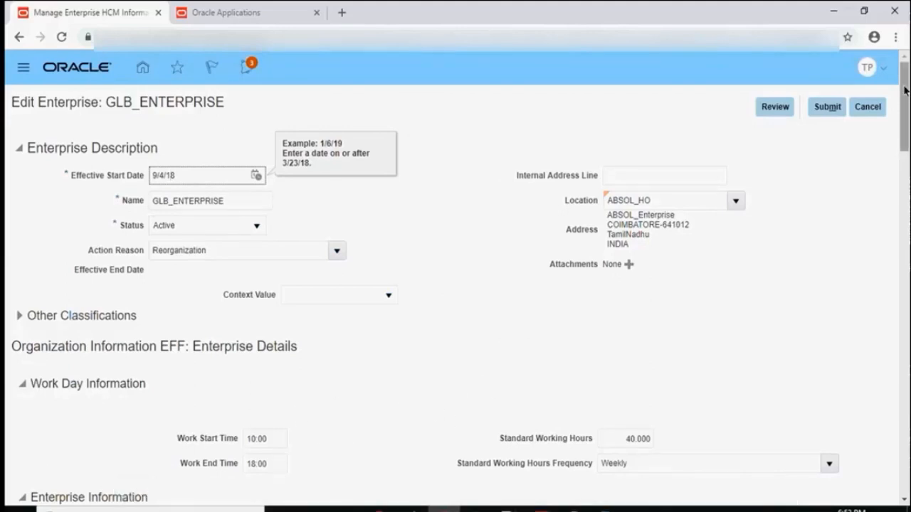
Set Worker Number Generation to Manual in the Enterprise Information section
scroll(456, 320, "down", 4)
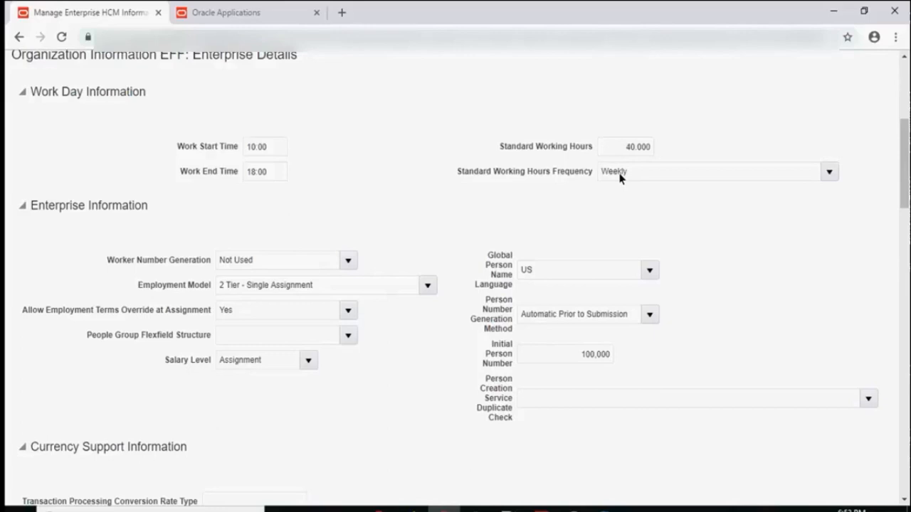
scroll(183, 181, "down", 1)
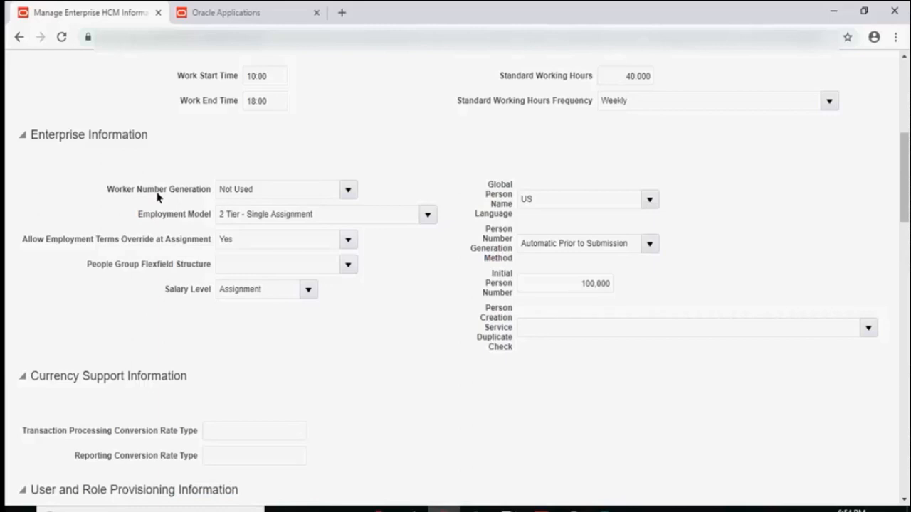
left_click(348, 191)
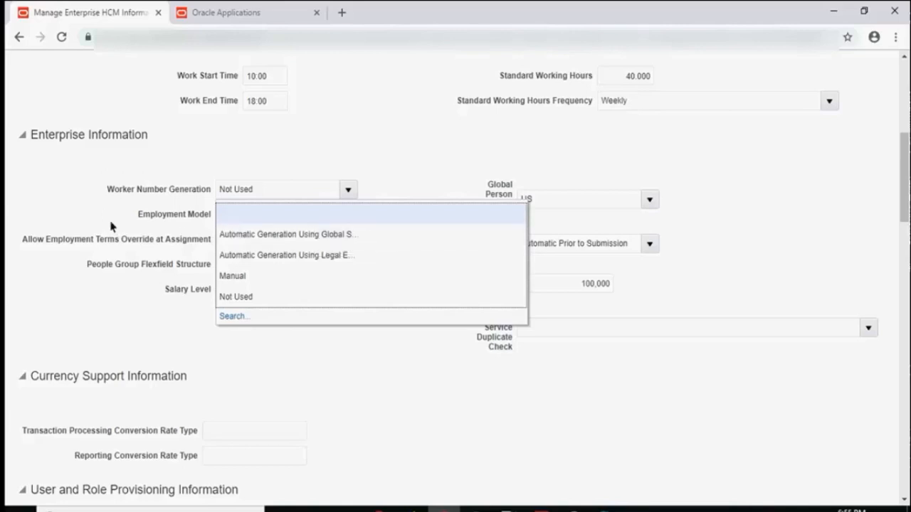
left_click(385, 160)
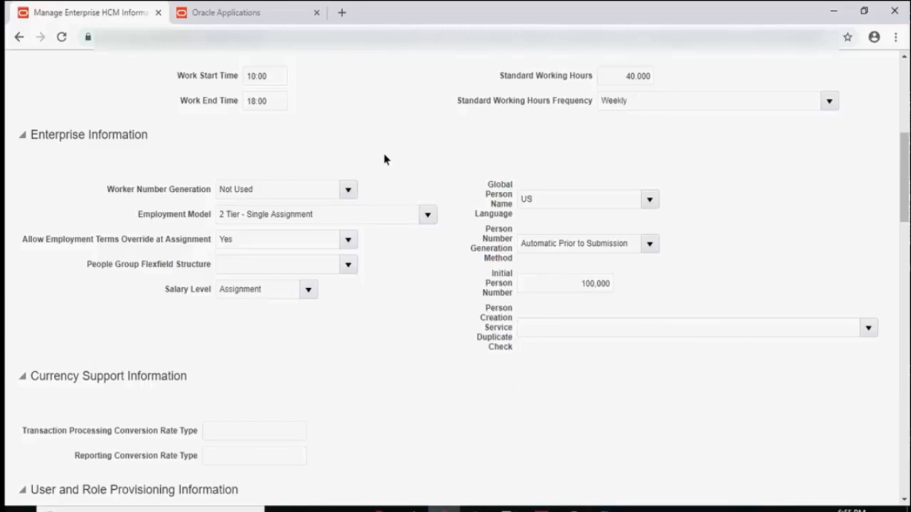
left_click(348, 189)
left_click(237, 279)
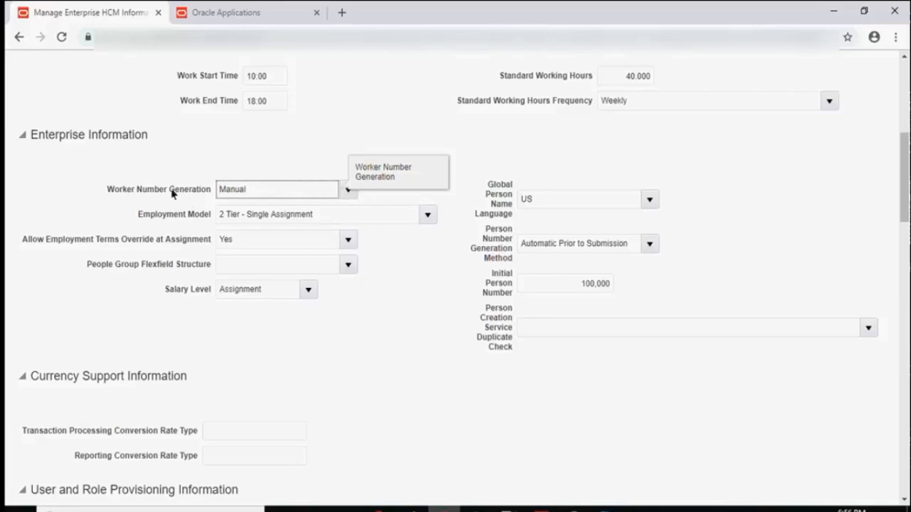
Examine the Initial Person Number and the options available for Person Number Generation Method
left_click(579, 295)
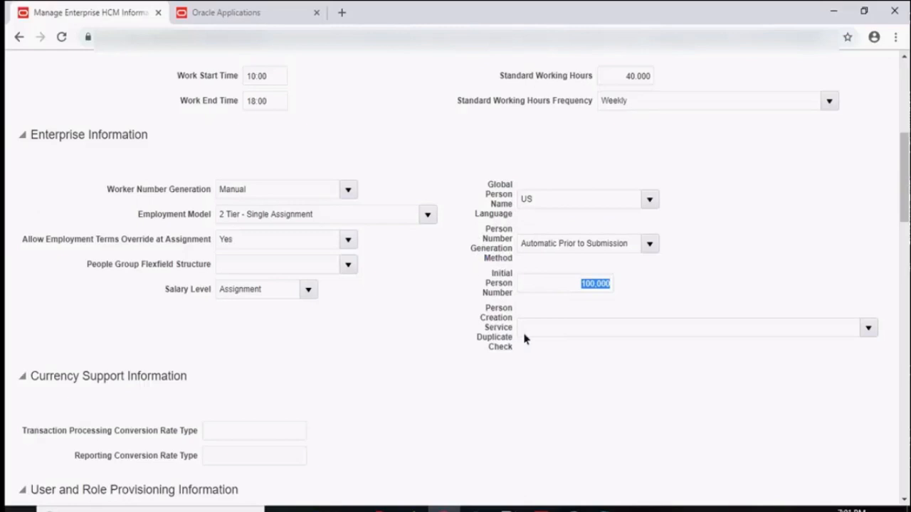
left_click(649, 250)
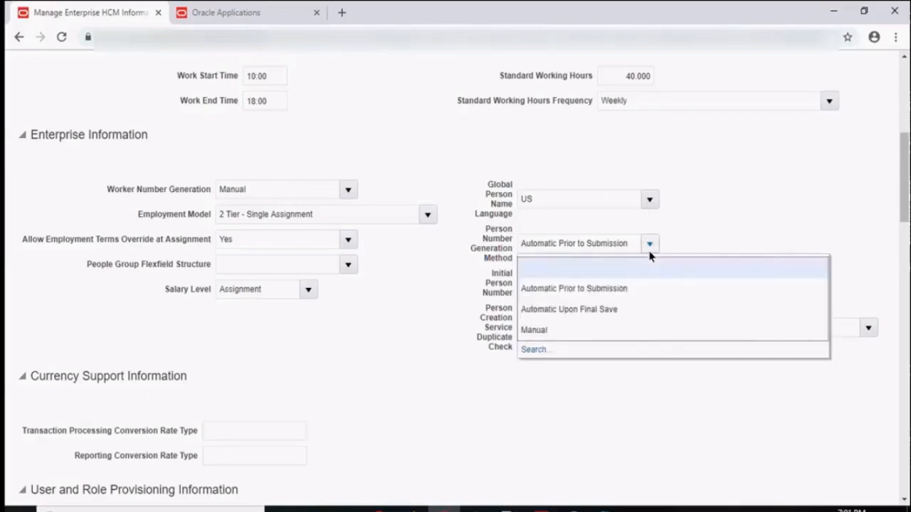
left_click(650, 255)
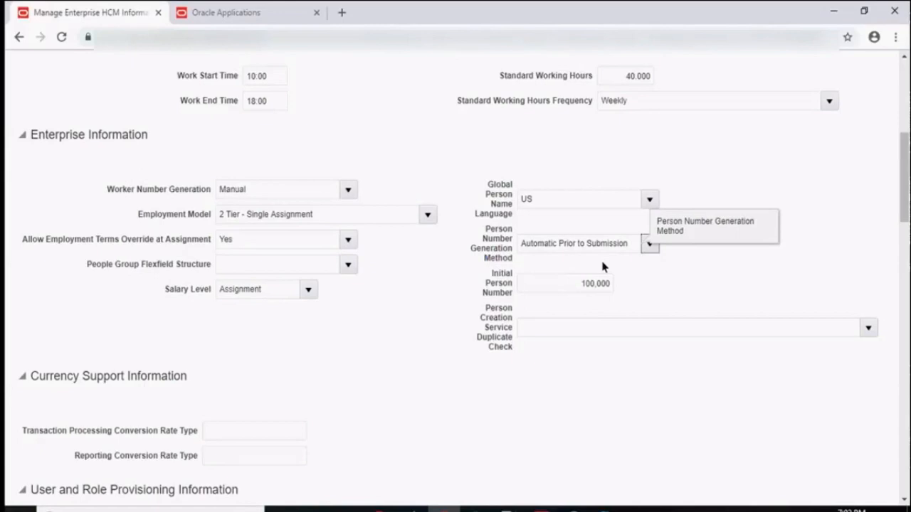
left_click(650, 245)
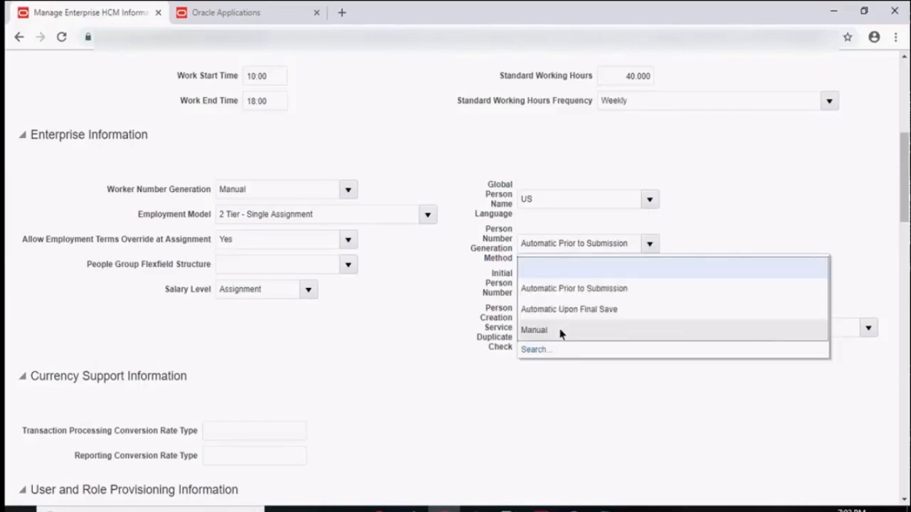
left_click(543, 380)
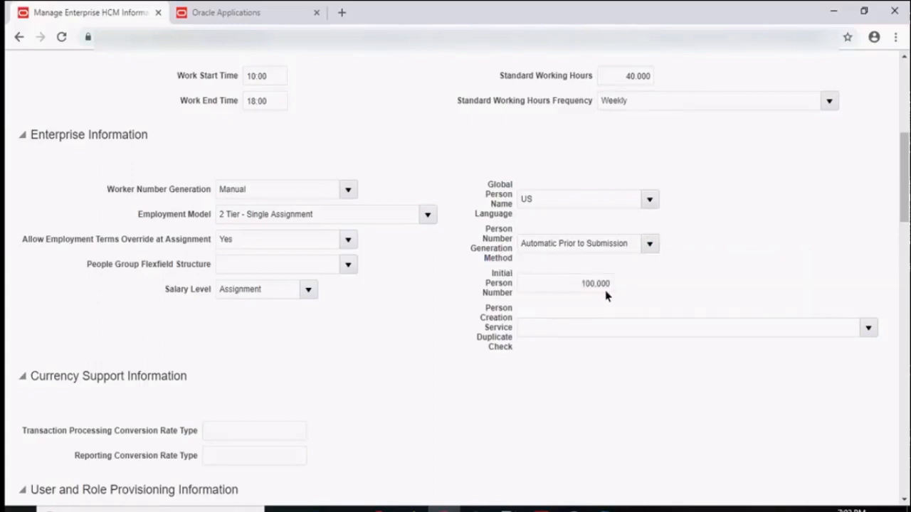
left_click(650, 243)
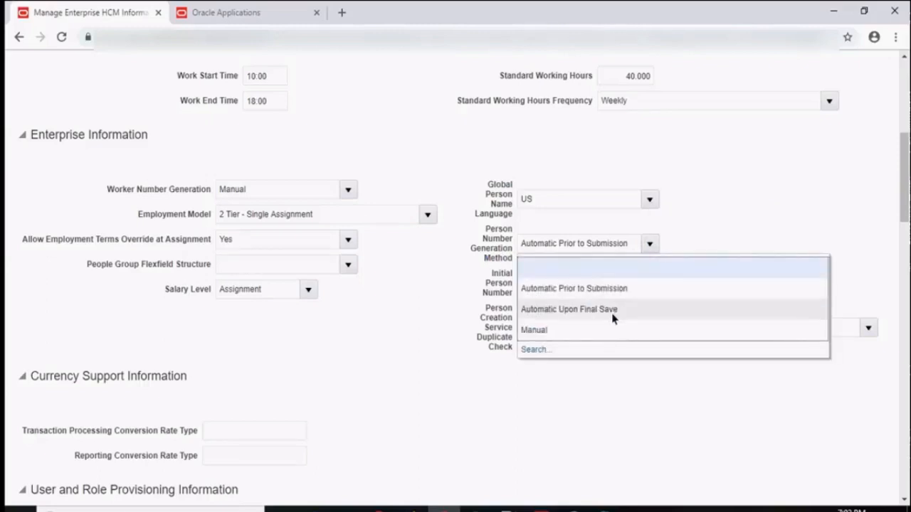
left_click(591, 421)
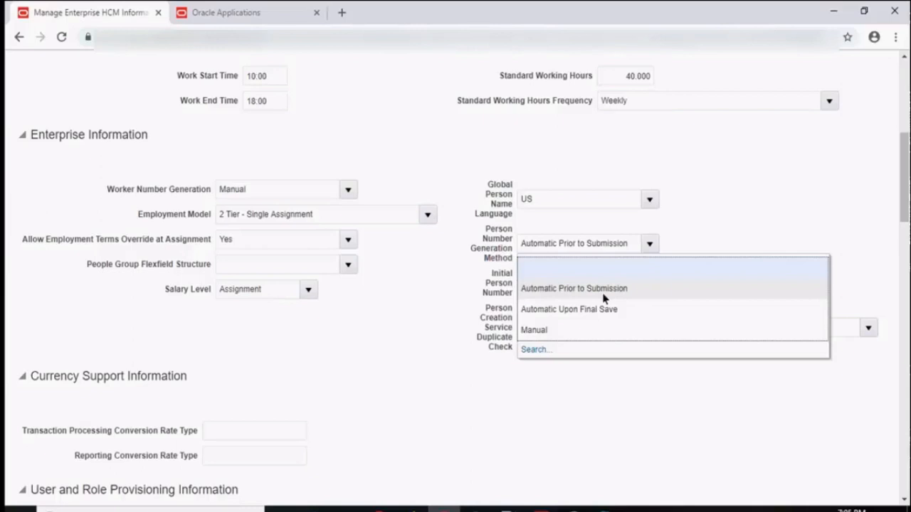
left_click(696, 425)
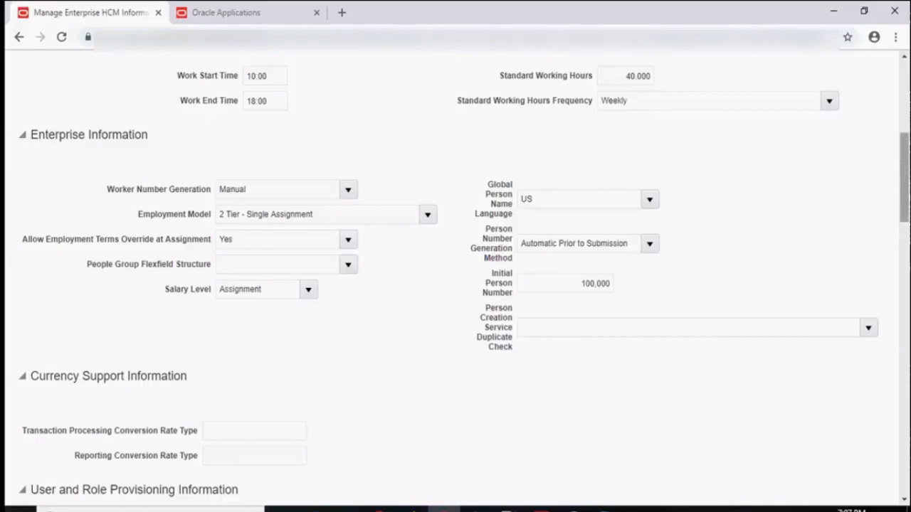
Review the enterprise's work day settings, Global Person Name Language, Person Creation Service Duplicate Check and user provisioning sections
left_click_drag(906, 178, 904, 149)
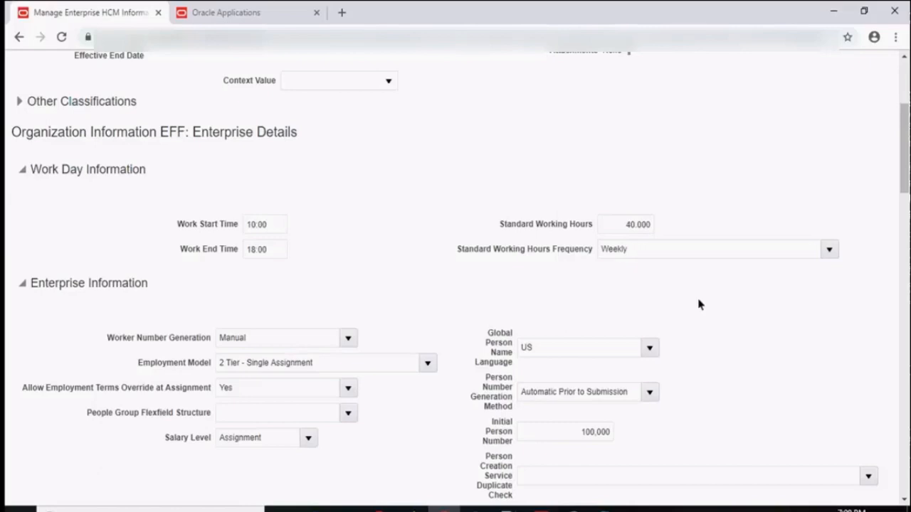
scroll(698, 305, "down", 1)
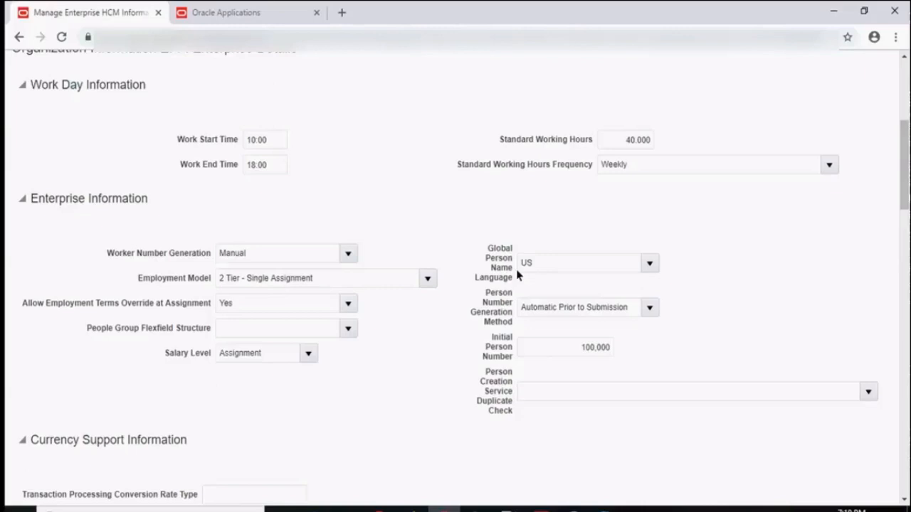
left_click(539, 273)
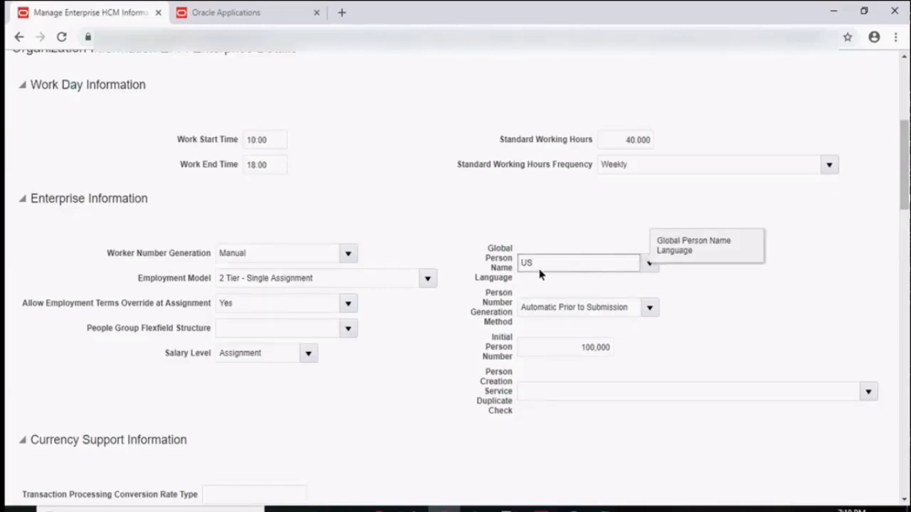
scroll(539, 272, "down", 2)
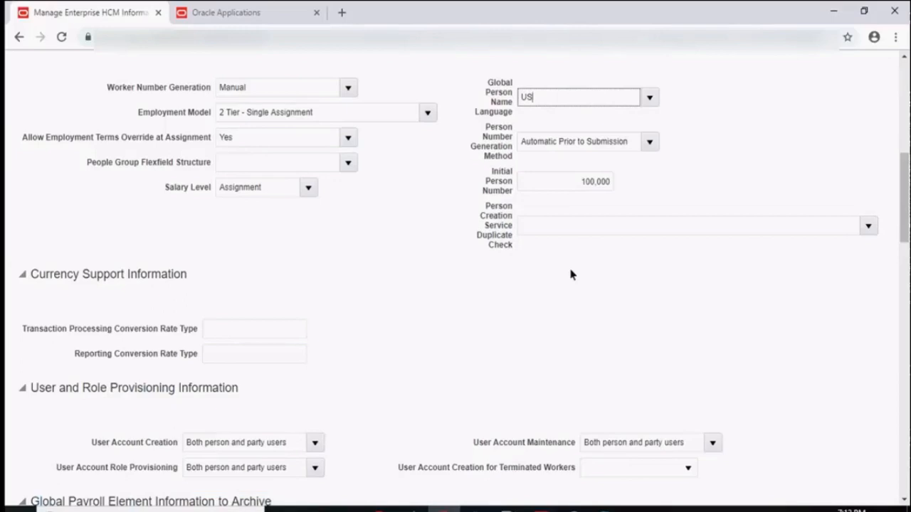
left_click(866, 229)
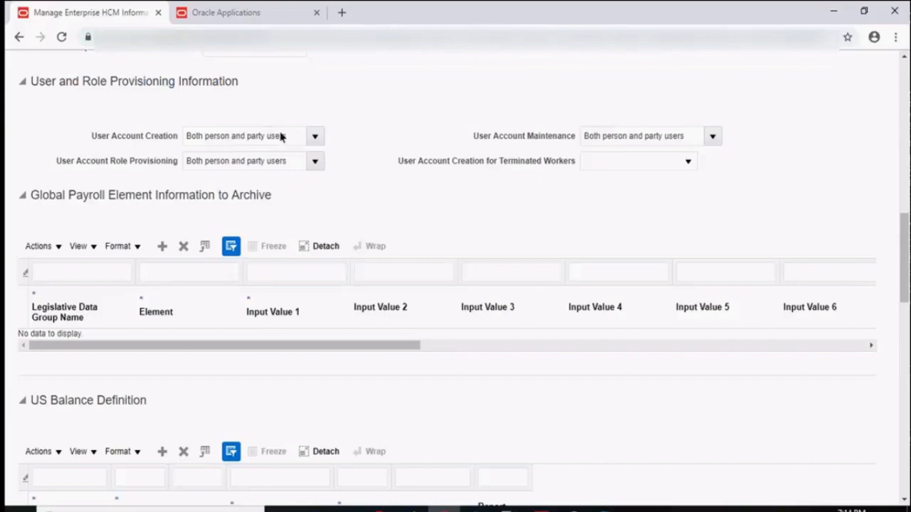
left_click(361, 200)
left_click(904, 80)
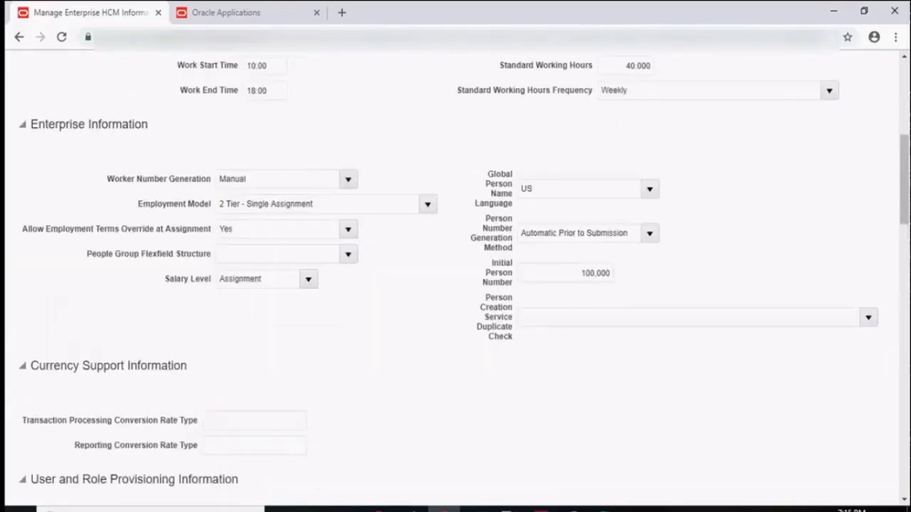
left_click(904, 80)
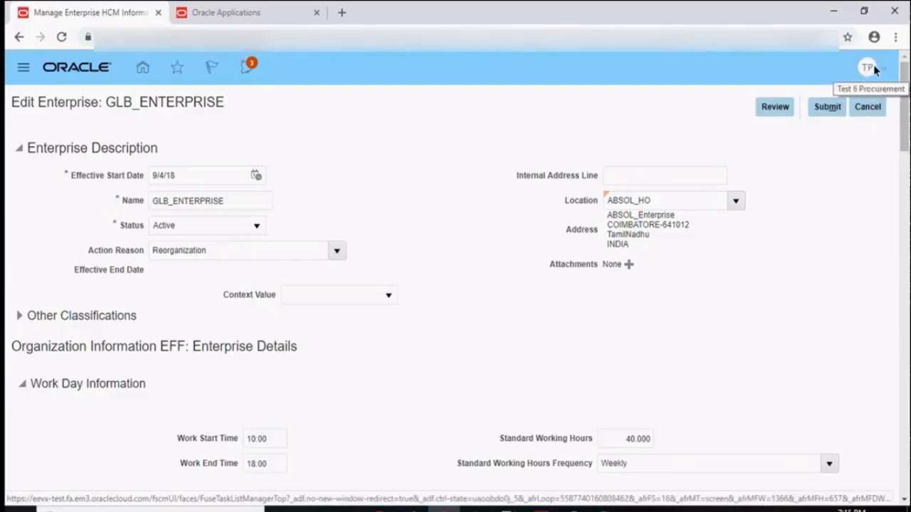
Try None and Party users only for User Account Creation, and set it back to Both person and party users
scroll(456, 284, "down", 5)
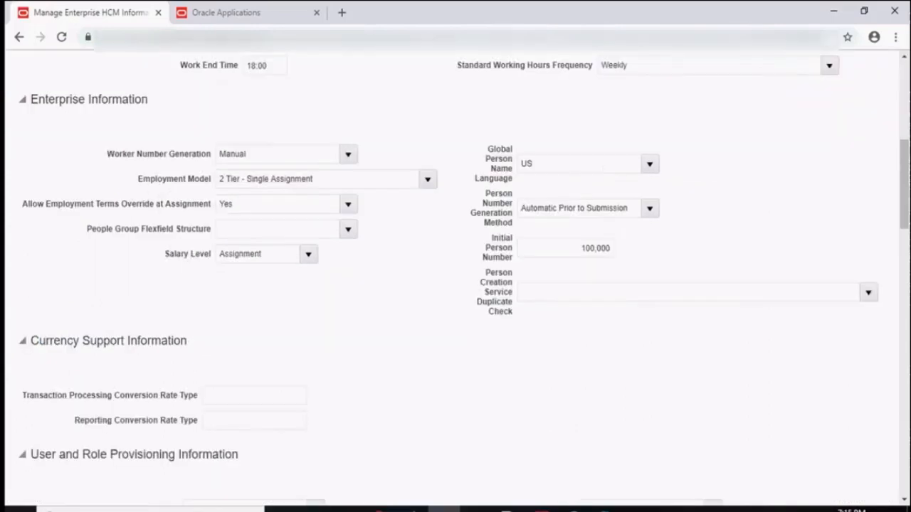
left_click(906, 289)
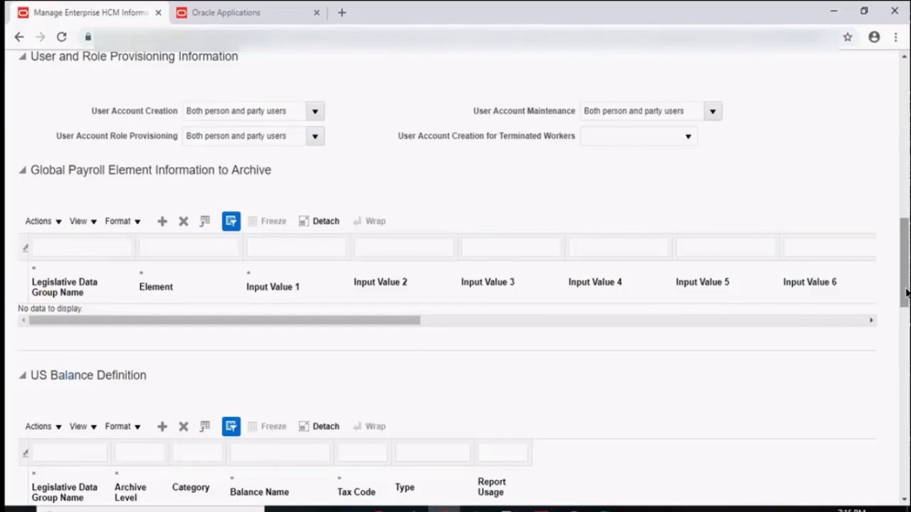
left_click(311, 136)
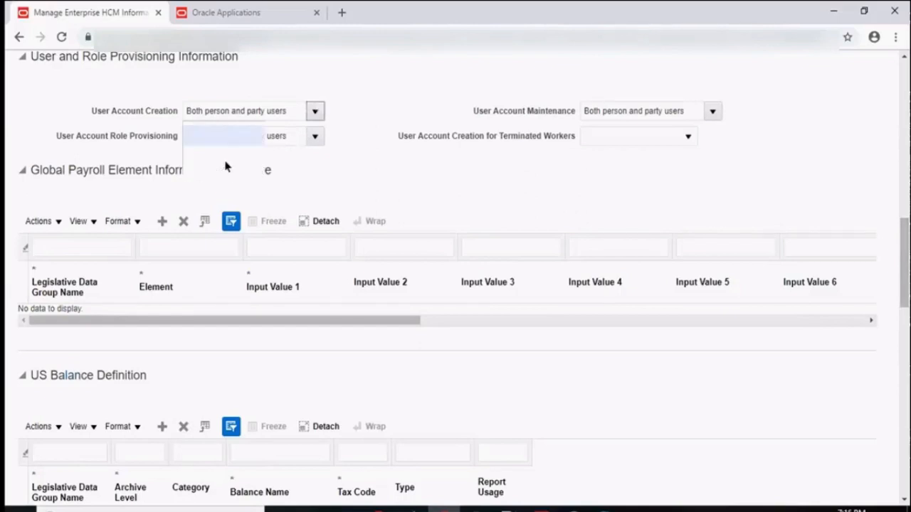
left_click(214, 156)
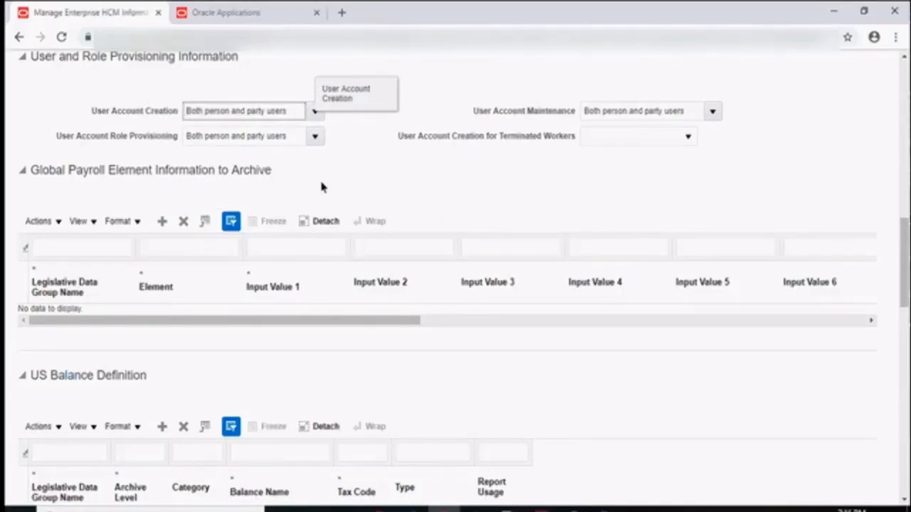
key("Down")
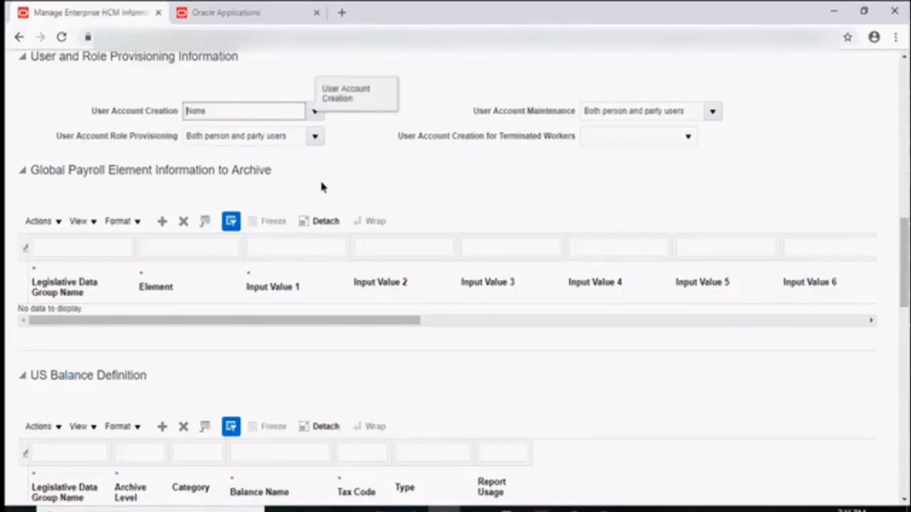
key("alt+Down")
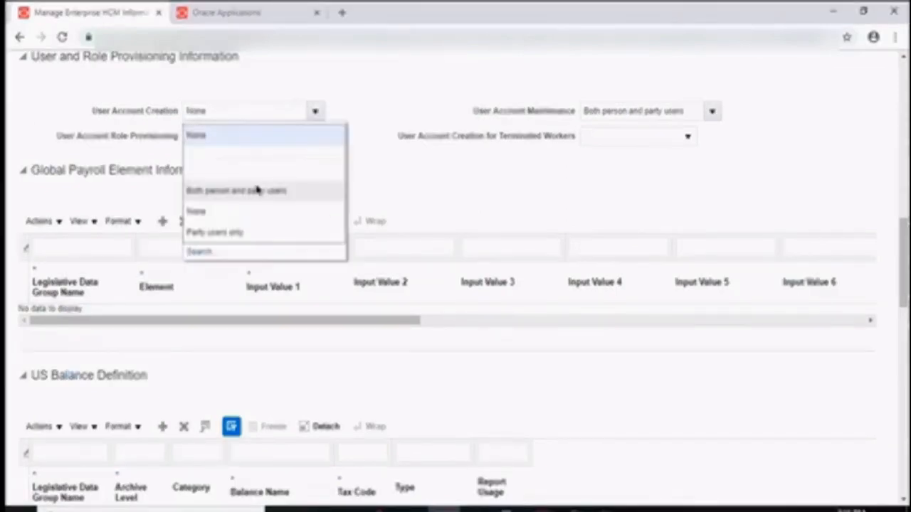
key("Escape")
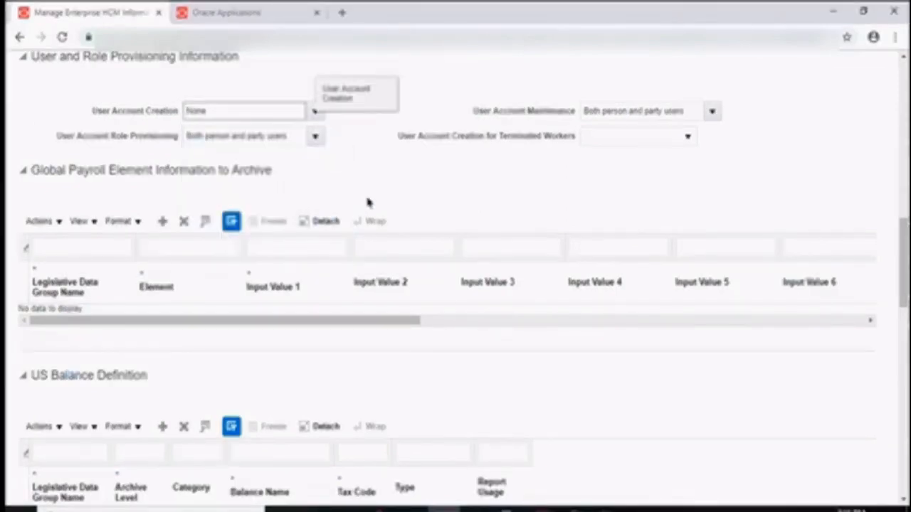
key("Down")
left_click(316, 112)
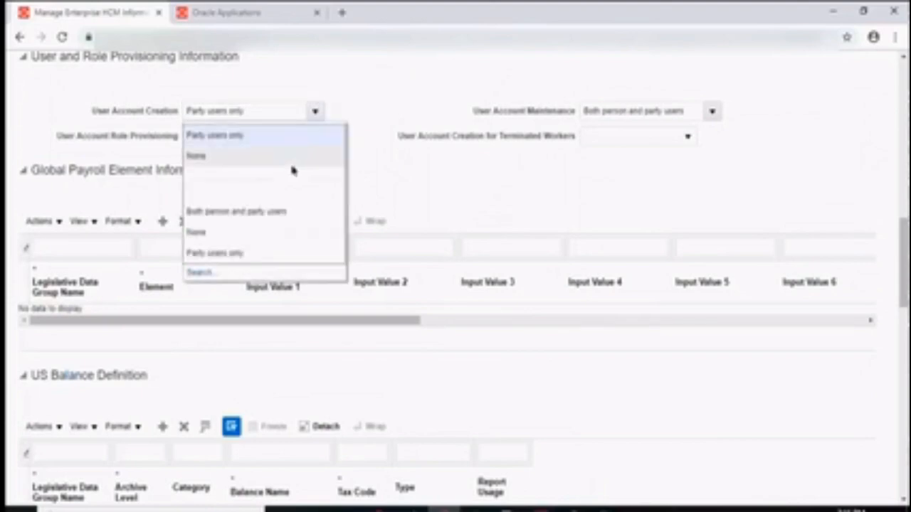
left_click(242, 213)
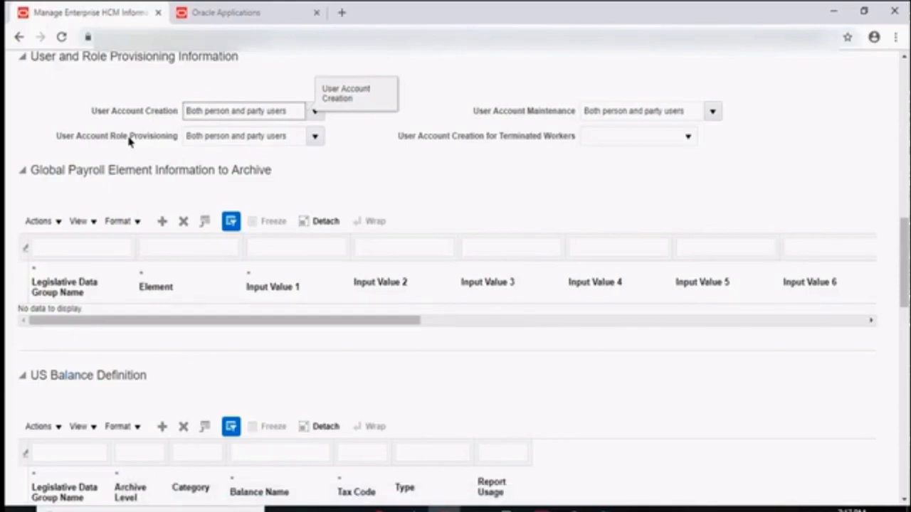
Examine the options for User Account Creation for Terminated Workers under User and Role Provisioning Information
left_click(495, 124)
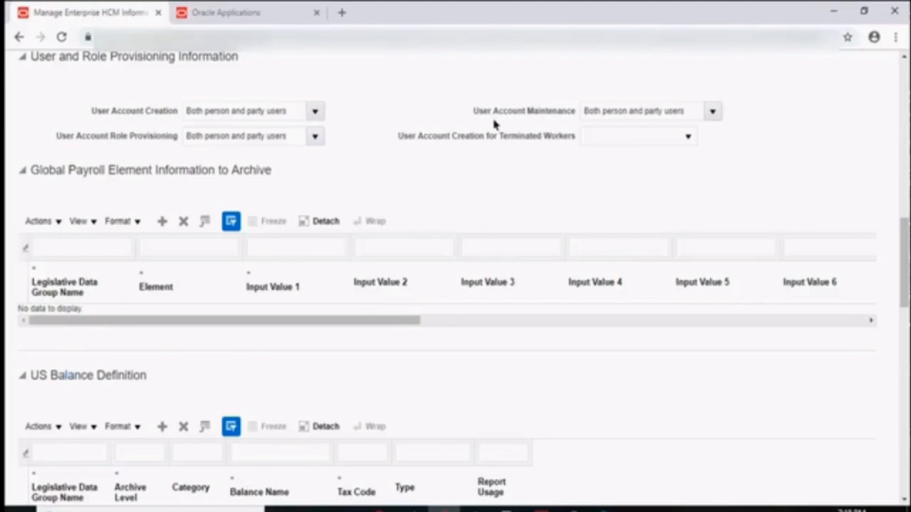
left_click(643, 141)
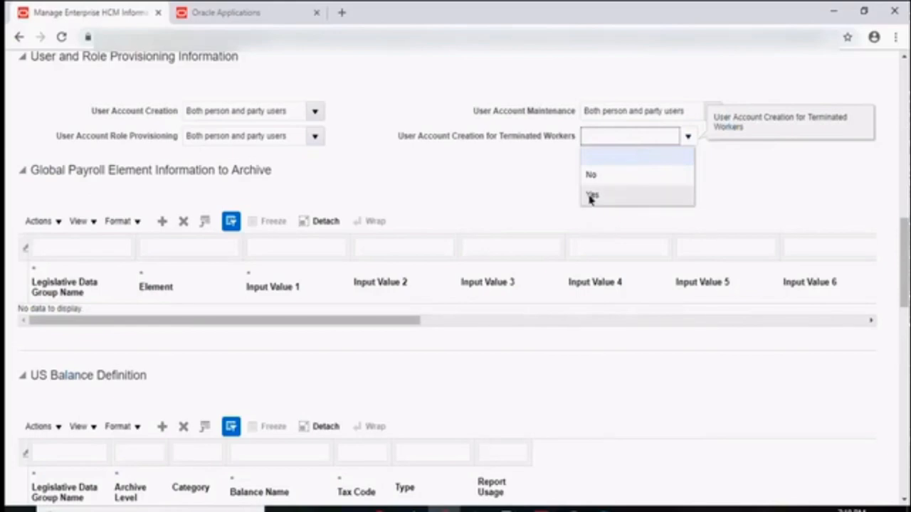
left_click(476, 179)
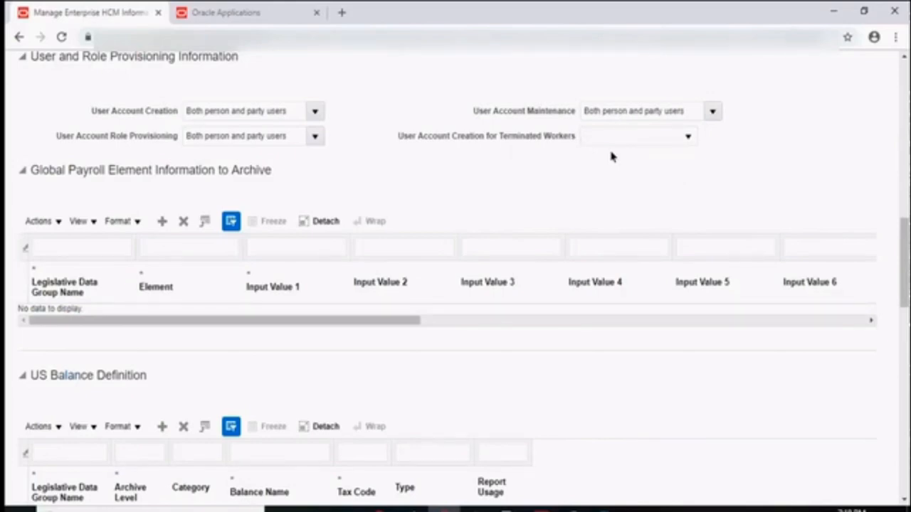
scroll(610, 153, "up", 1)
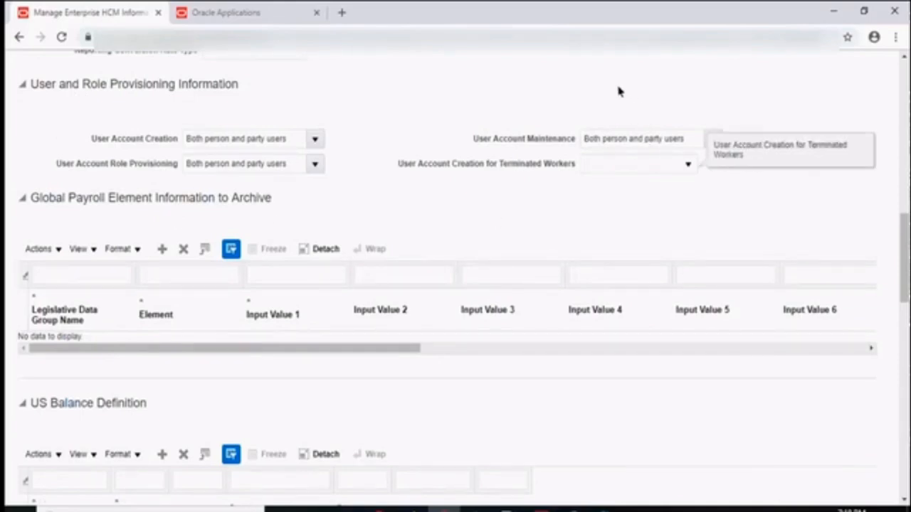
left_click_drag(907, 263, 907, 226)
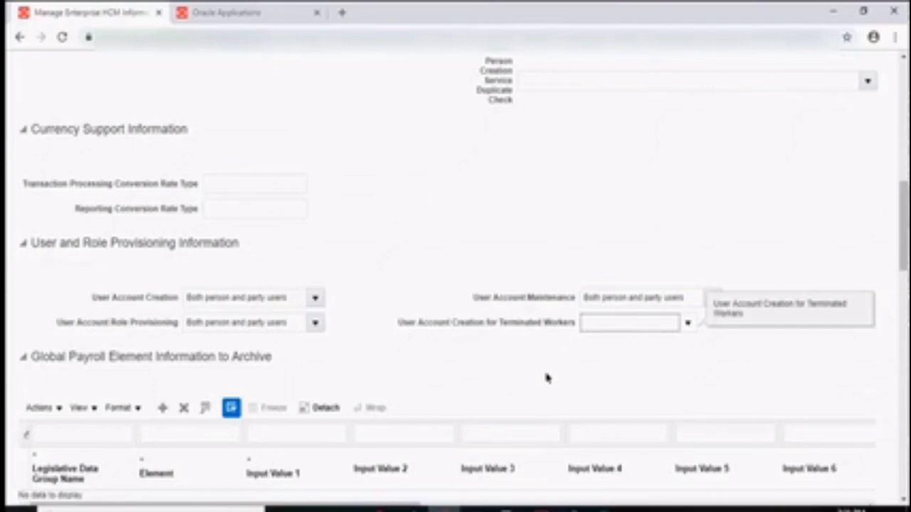
left_click(688, 324)
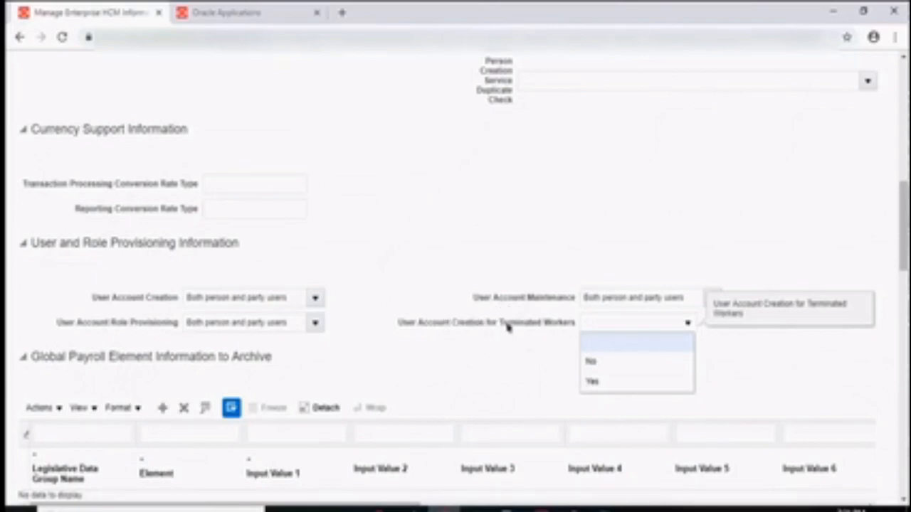
left_click(508, 344)
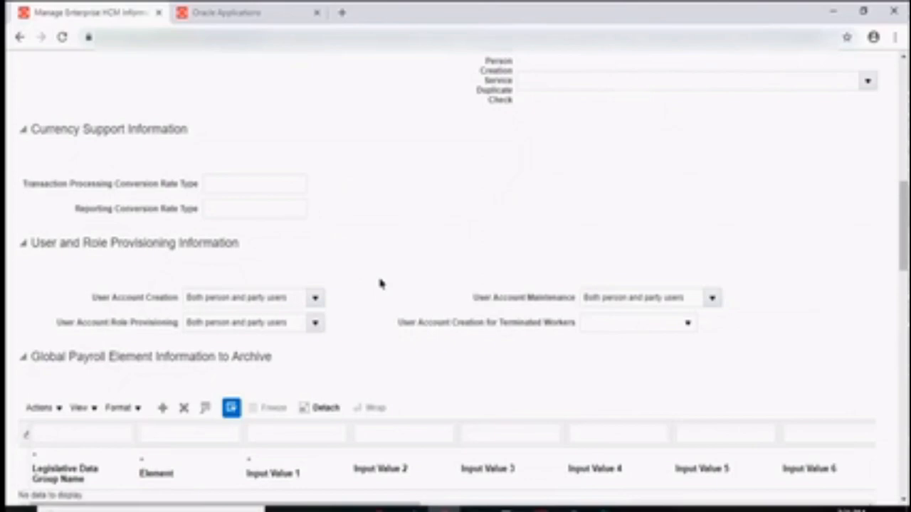
left_click(630, 326)
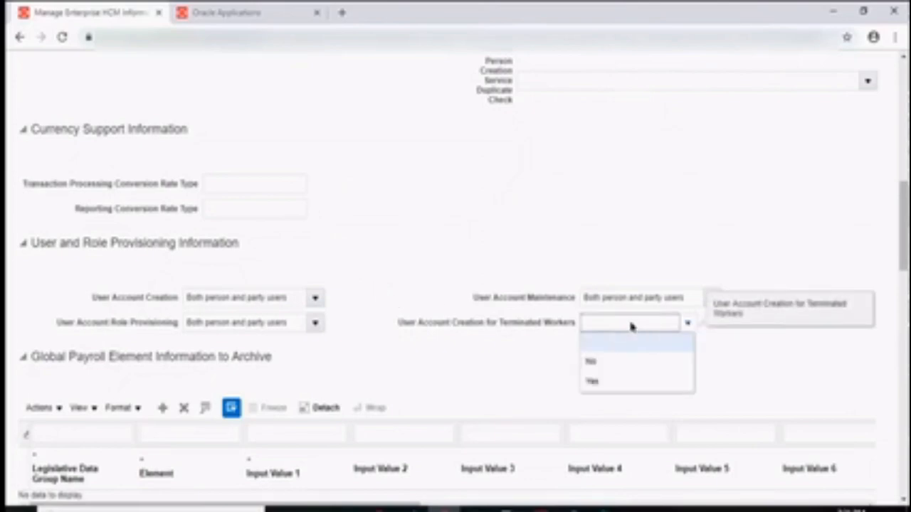
Review the Global Payroll Element Information to Archive, US Balance Definition and Position Synchronization Configuration sections
left_click_drag(903, 254, 905, 291)
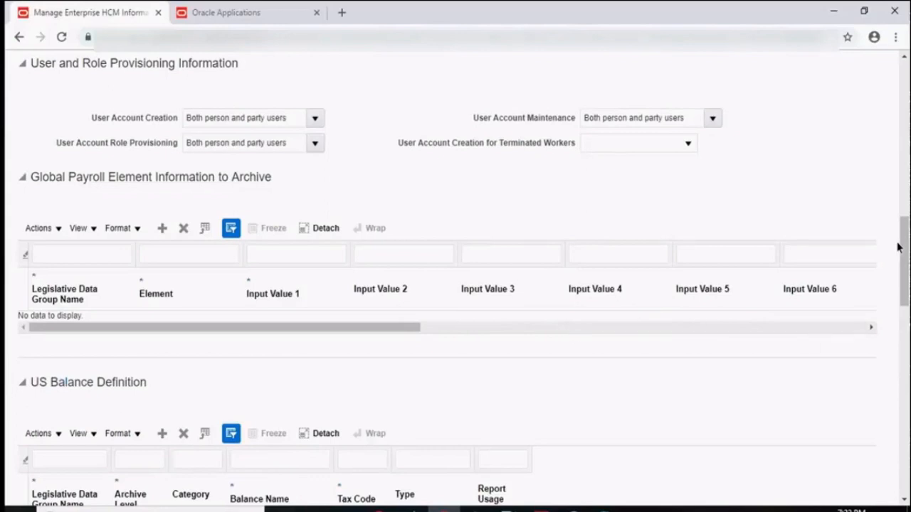
left_click_drag(904, 251, 902, 304)
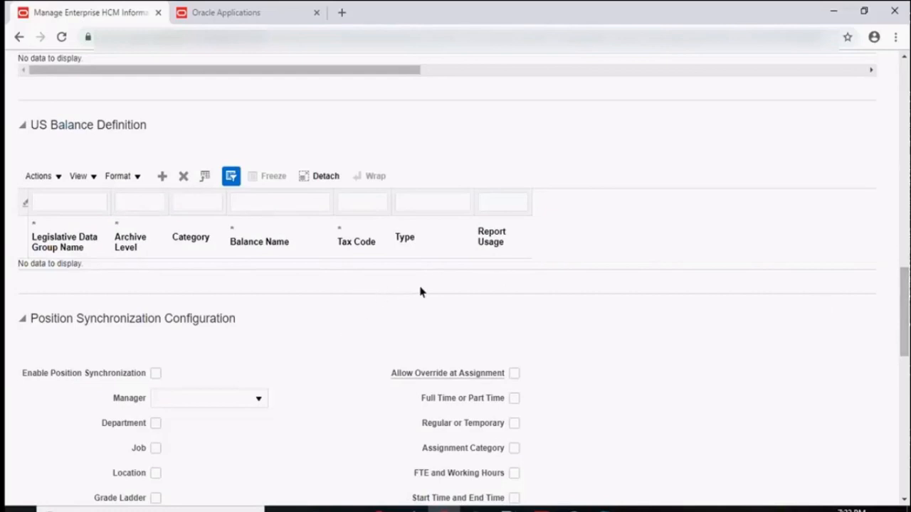
left_click_drag(904, 312, 905, 332)
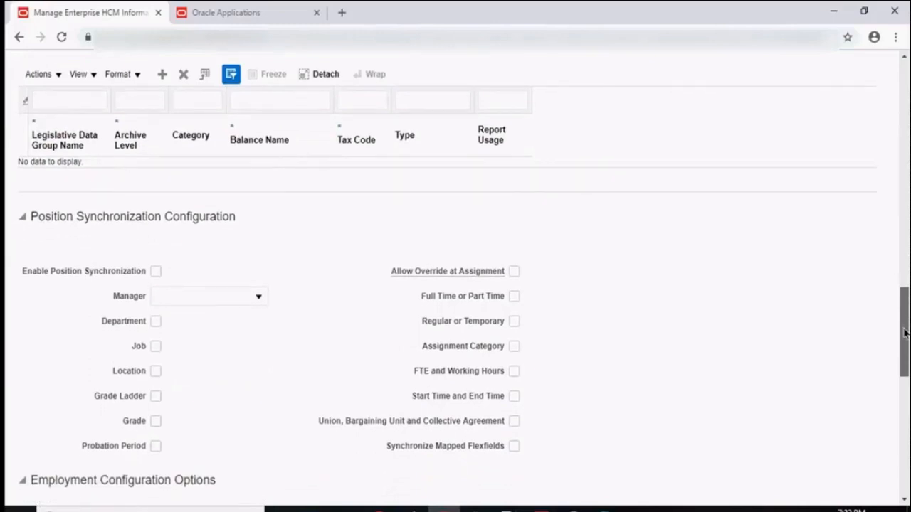
left_click_drag(904, 332, 906, 360)
Examine the options for Guided Flows: Future-Dated Records Validation in Employment Configuration Options
left_click(158, 401)
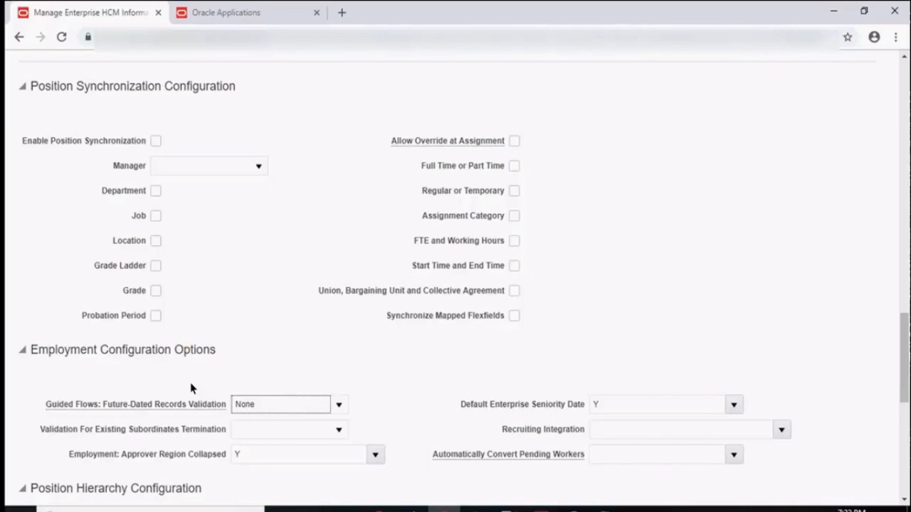
left_click(251, 405)
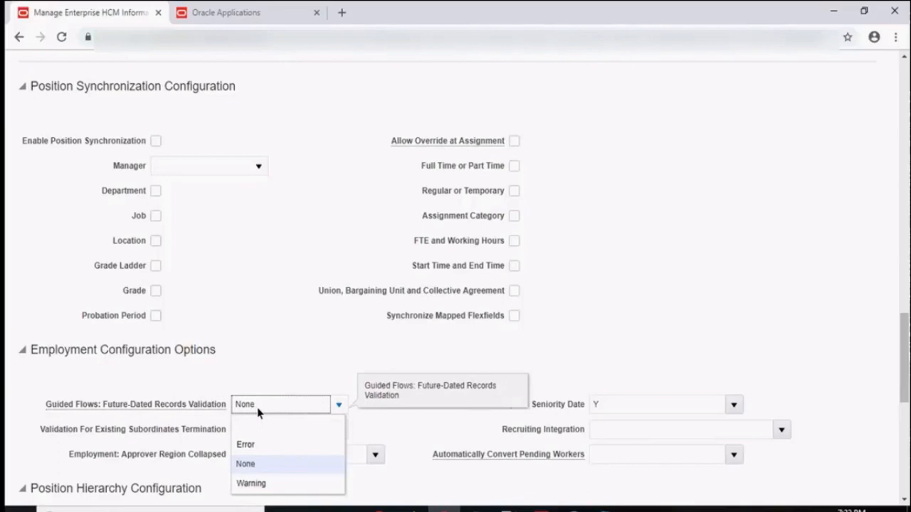
left_click(244, 406)
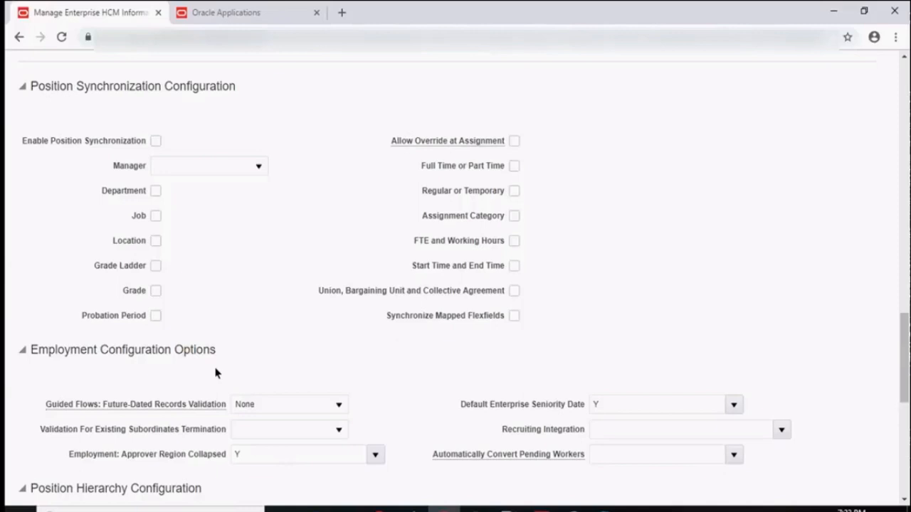
left_click(276, 409)
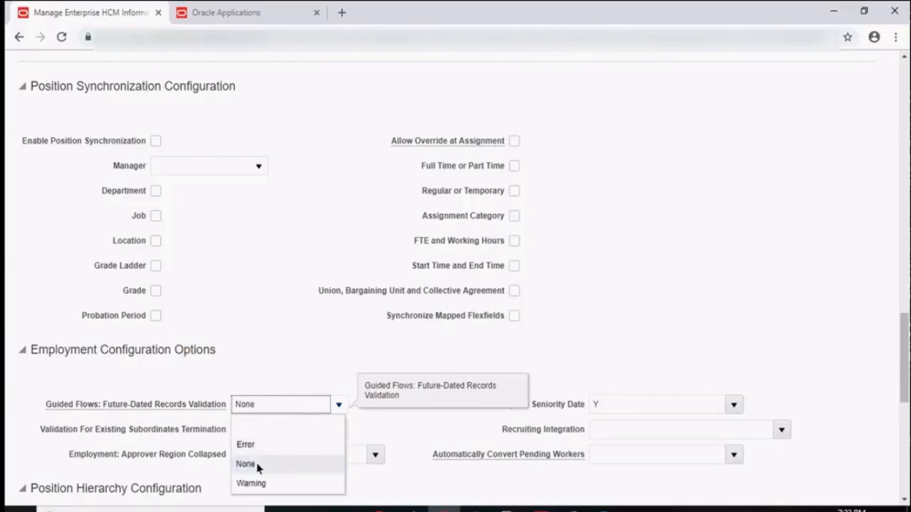
left_click(12, 406)
Examine the options for Validation For Existing Subordinates Termination in Employment Configuration Options
left_click(292, 436)
scroll(122, 282, "down", 3)
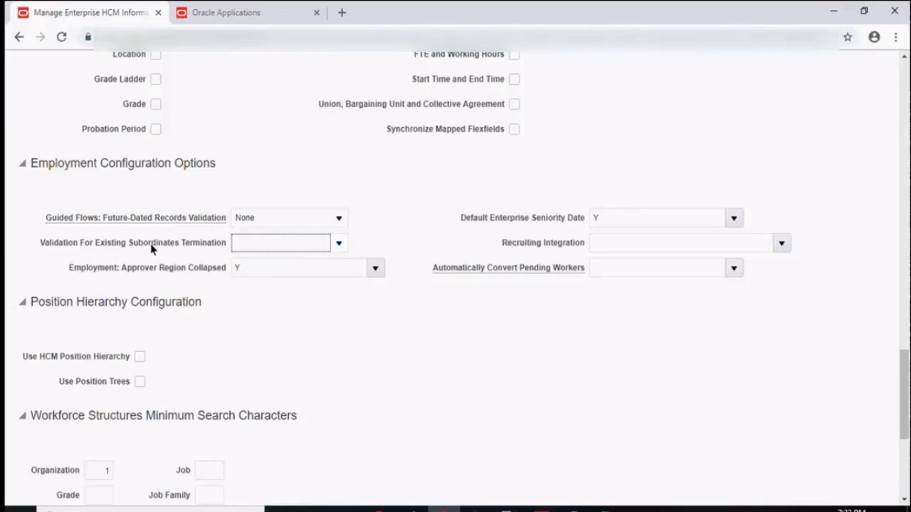
left_click(339, 244)
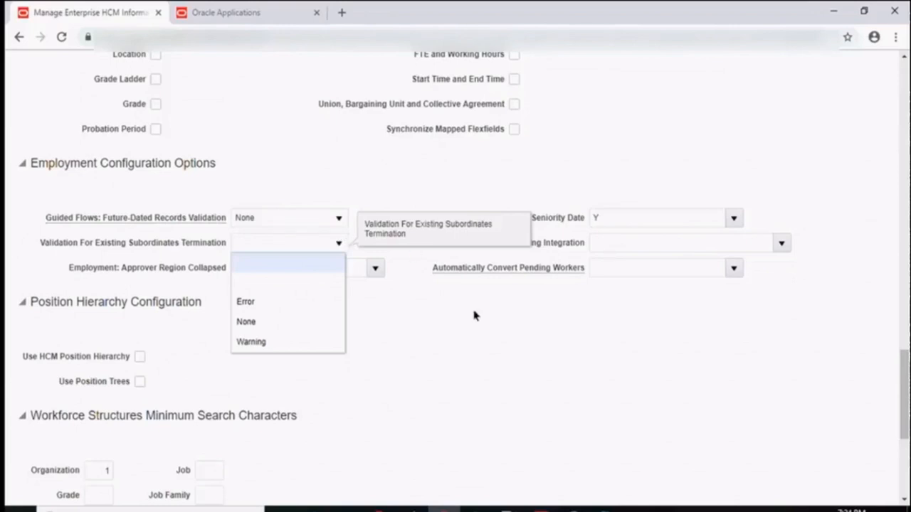
left_click(463, 346)
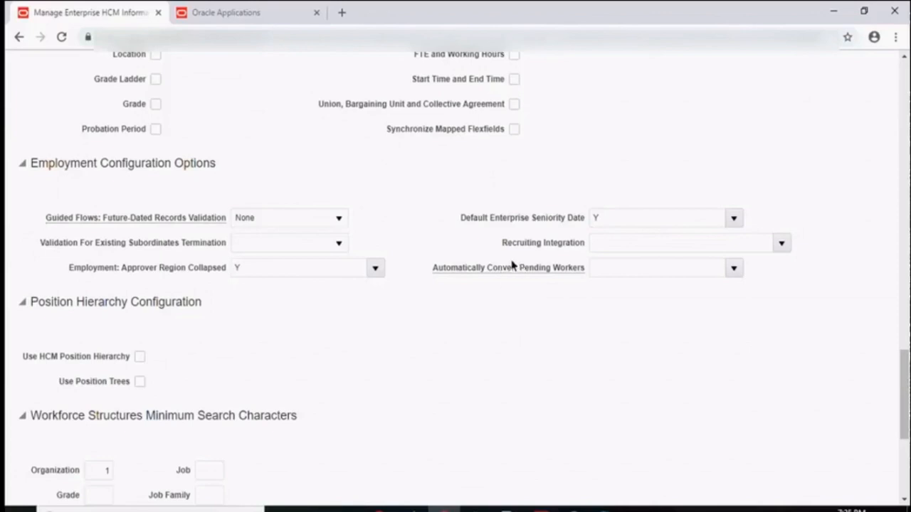
Examine the options for Recruiting Integration in Employment Configuration Options
mouse_move(516, 274)
left_click(781, 242)
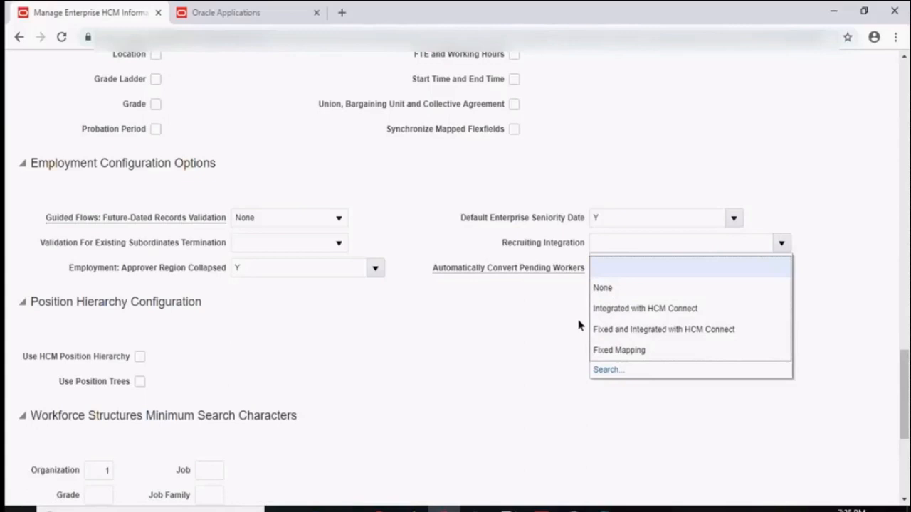
left_click(546, 342)
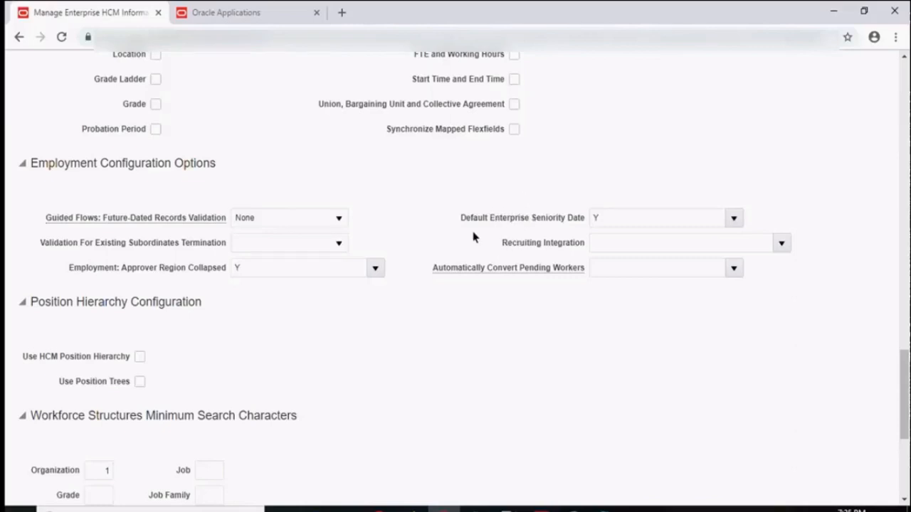
Review the Workforce Structures and Edit HCM Business Objects sections, and recheck the Recruiting Integration options
left_click_drag(904, 372, 906, 427)
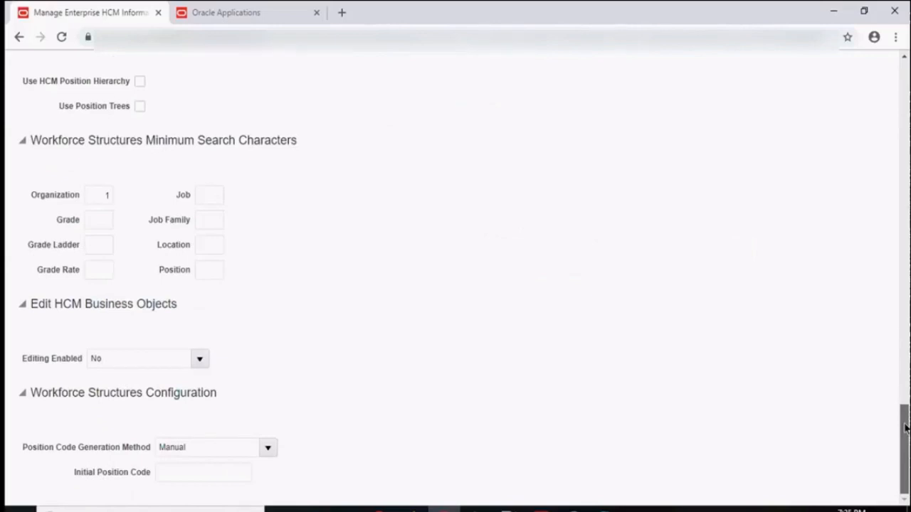
left_click_drag(905, 427, 906, 103)
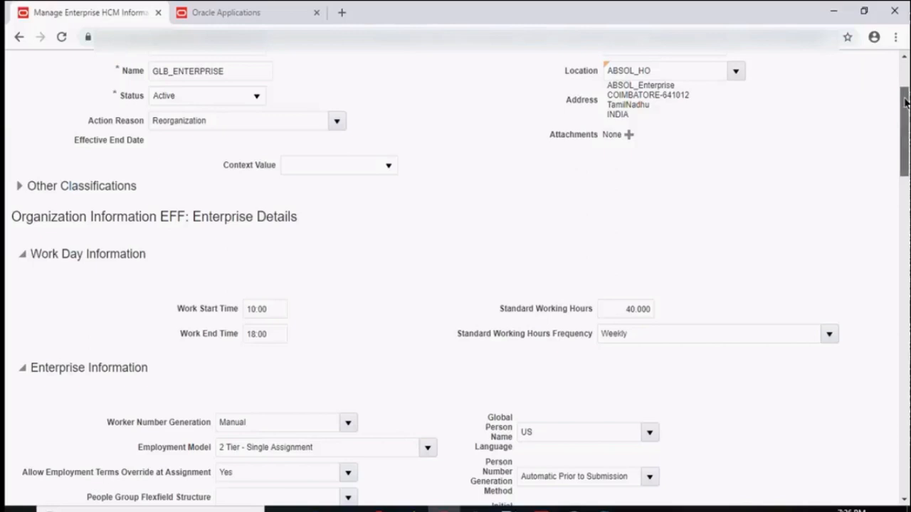
scroll(802, 179, "down", 20)
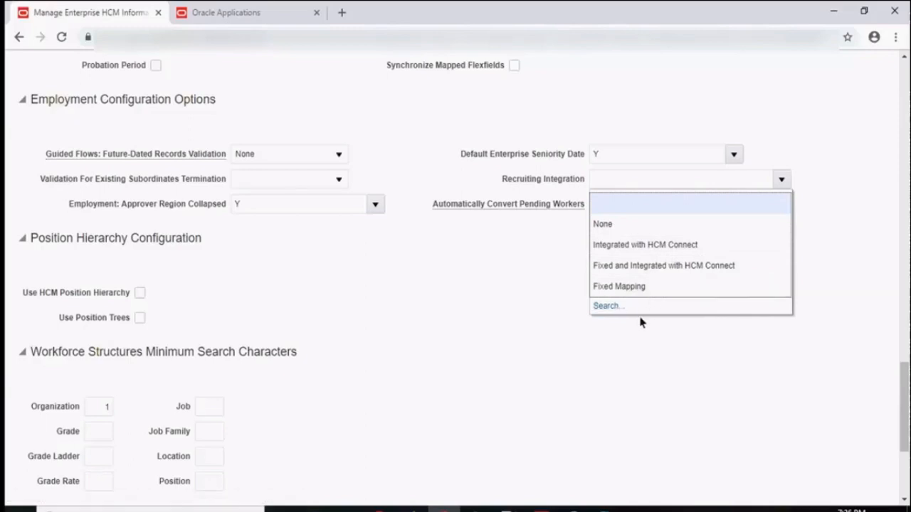
left_click(464, 256)
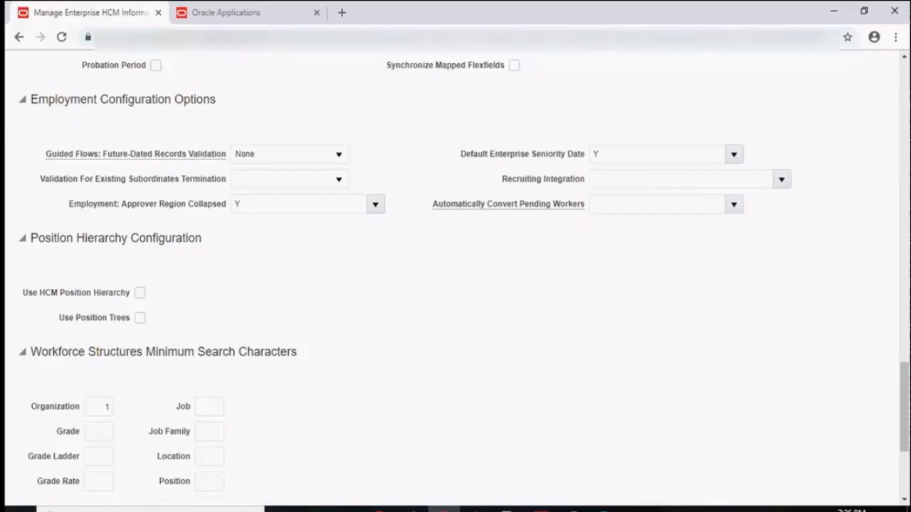
left_click(783, 180)
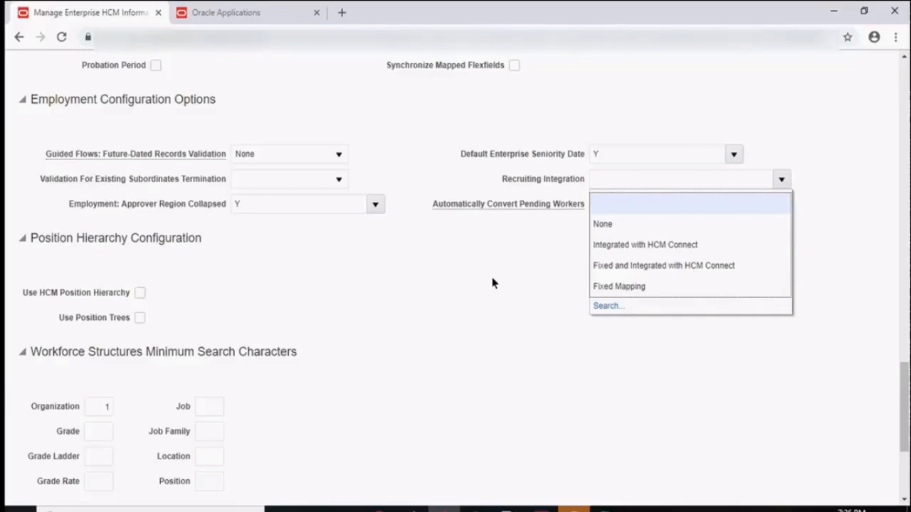
Review the GLB_ENTERPRISE settings again from Enterprise Description through Workforce Structures Minimum Search Characters
scroll(909, 86, "up", 10)
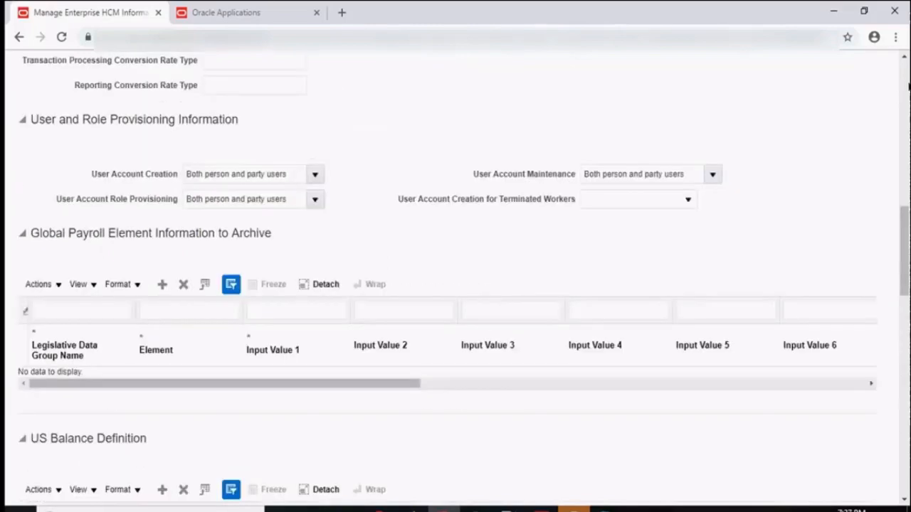
scroll(908, 86, "up", 5)
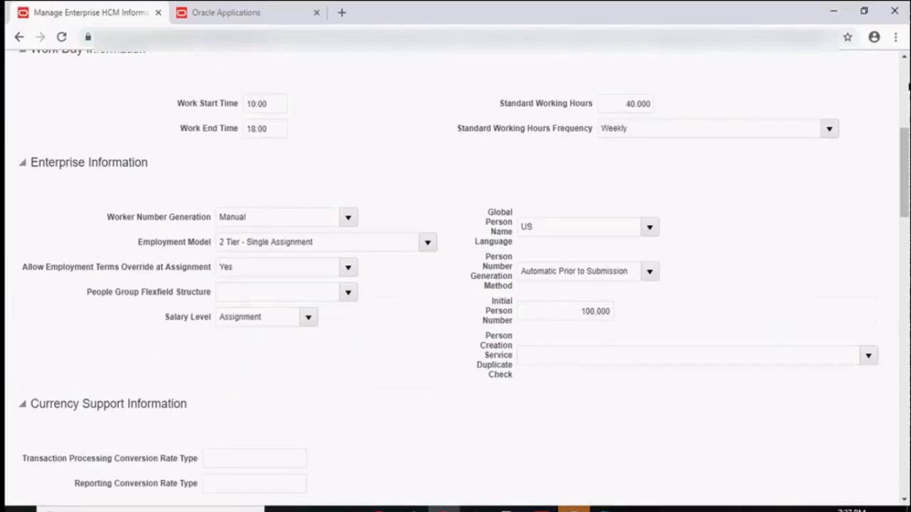
scroll(908, 86, "up", 5)
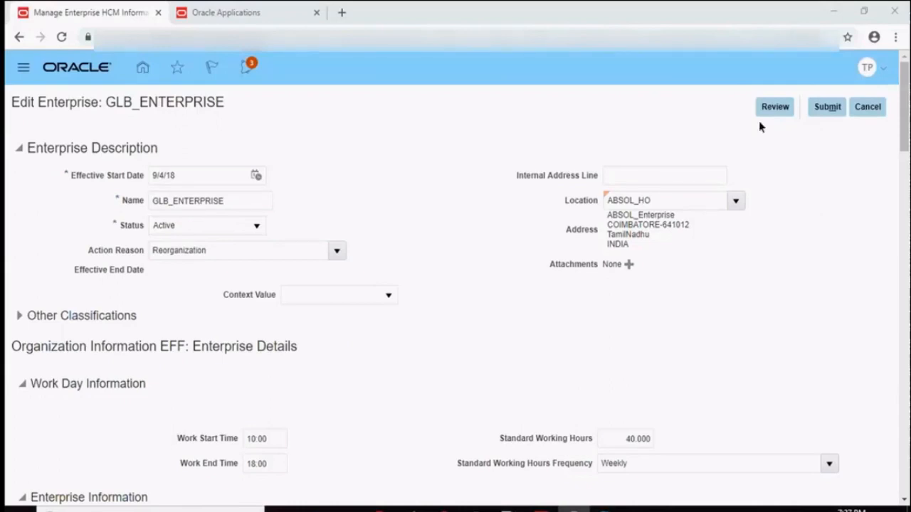
left_click_drag(904, 106, 904, 146)
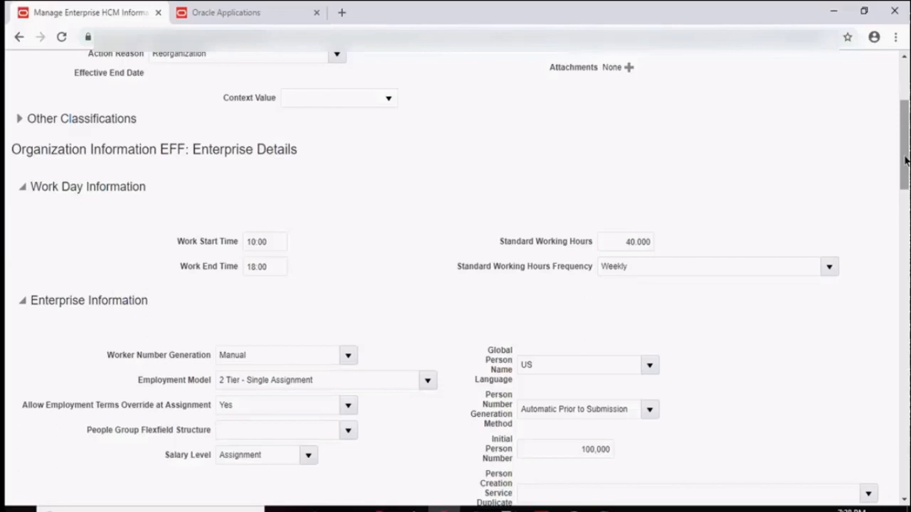
left_click_drag(905, 161, 906, 396)
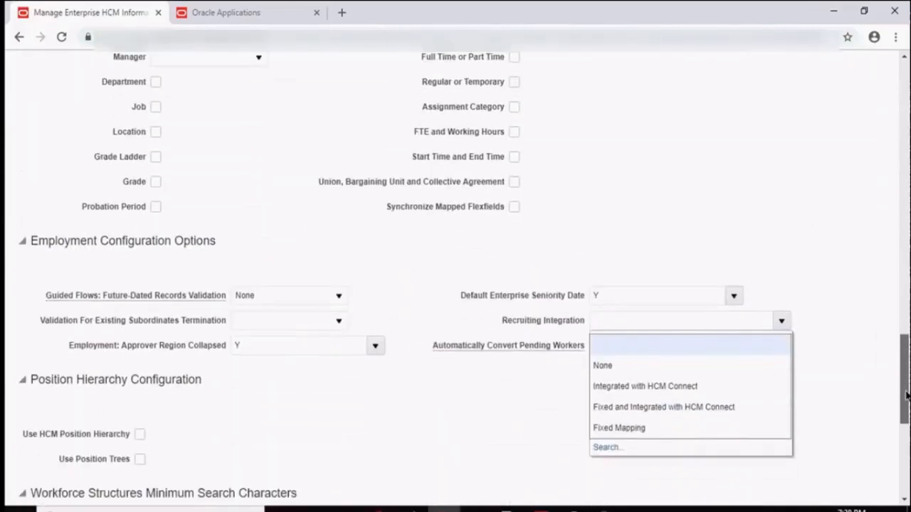
left_click(296, 454)
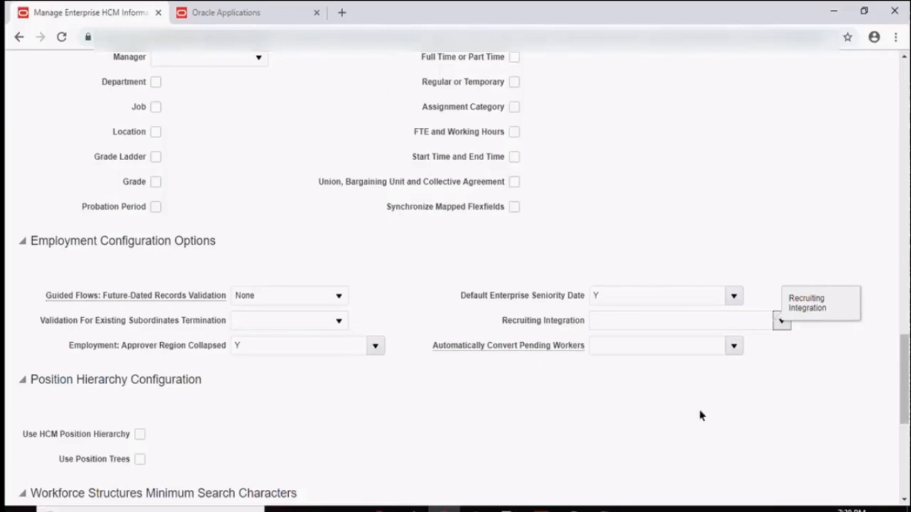
left_click_drag(904, 380, 904, 422)
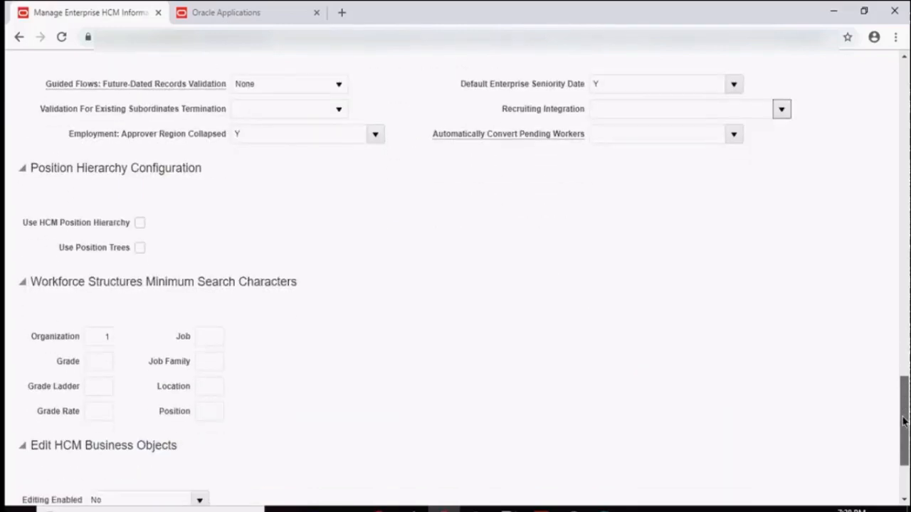